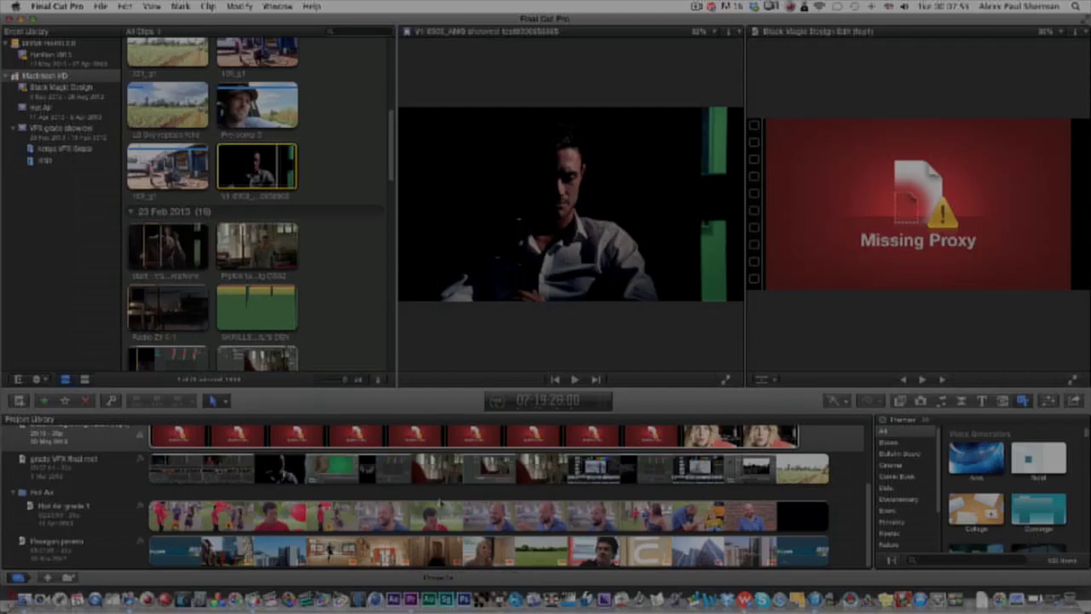
# Switch from Final Cut Pro to the Finder window showing Movies > Final Cut Events in column view.
pyautogui.press('super+Tab')
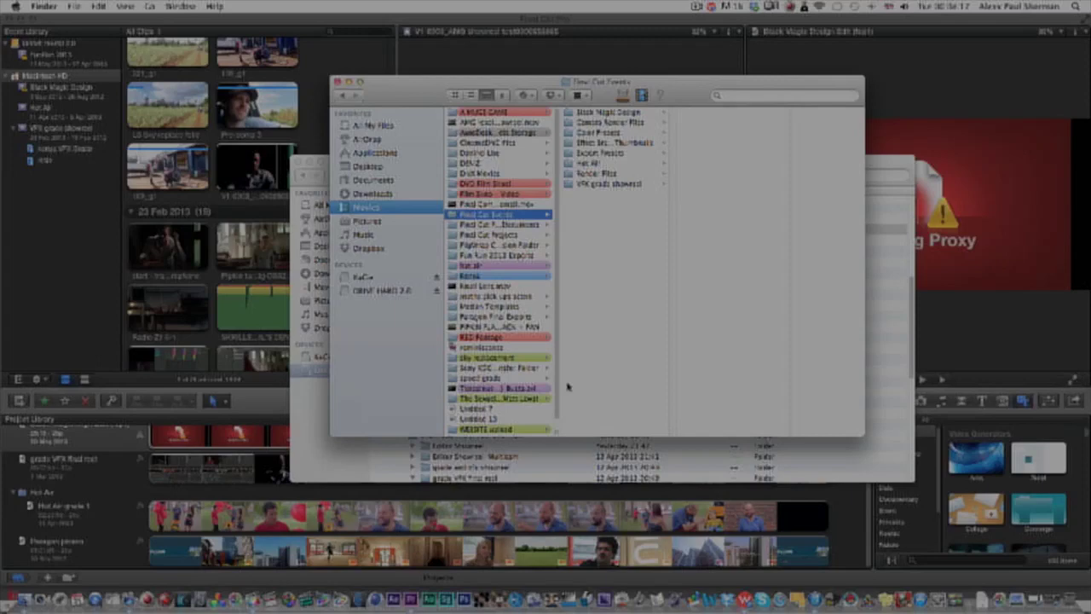
# In the DRIVE HARD 2.0 folder list, expand Final Cut Events and Final Cut Projects and select Editor Showreel.
pyautogui.click(312, 461)
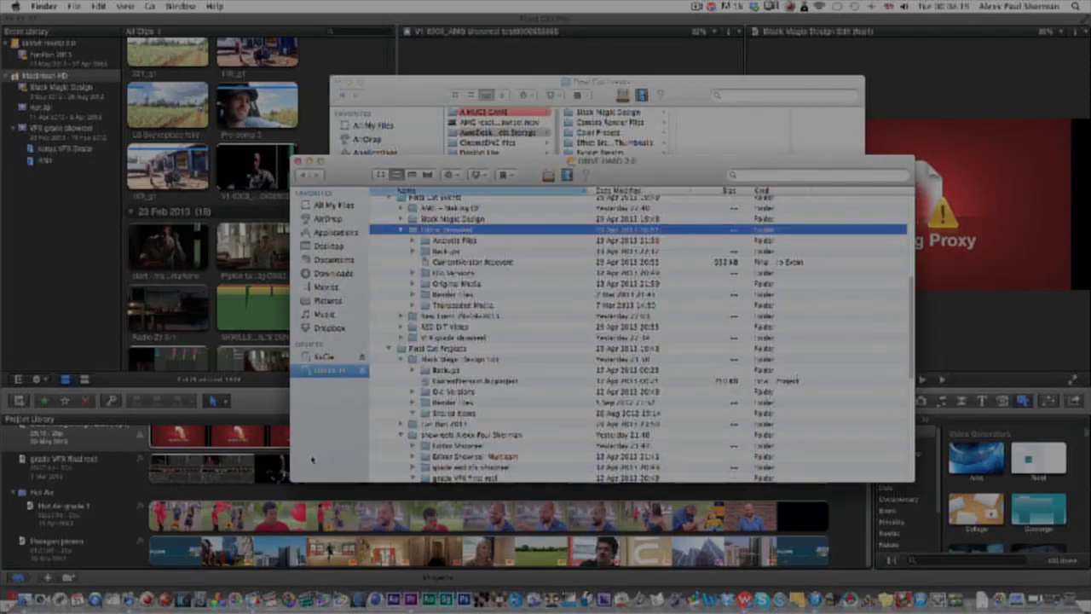
pyautogui.scroll(10, 448, 336)
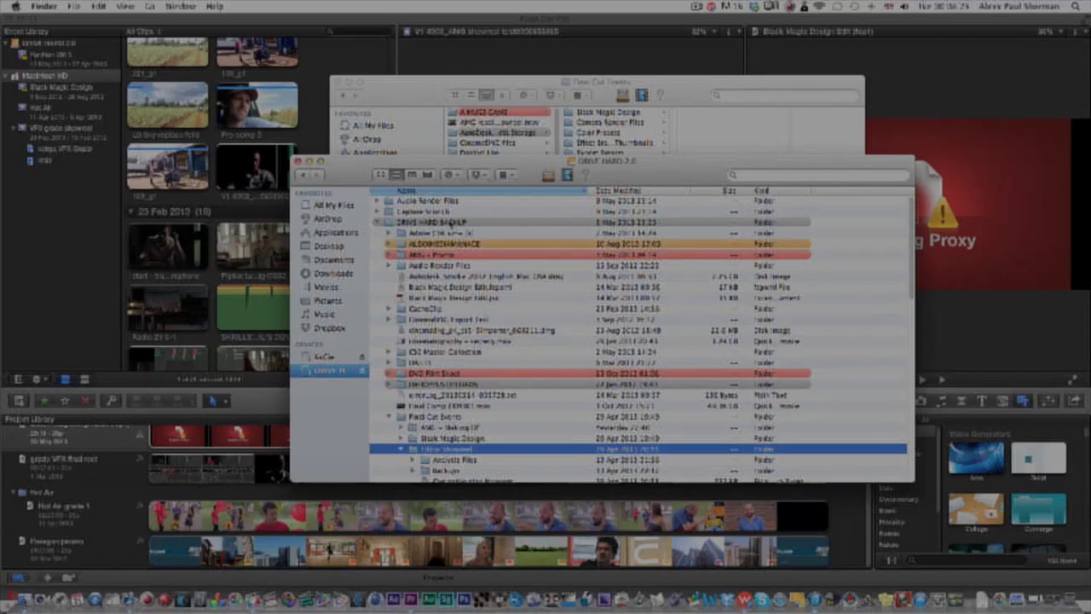
pyautogui.scroll(-4, 449, 416)
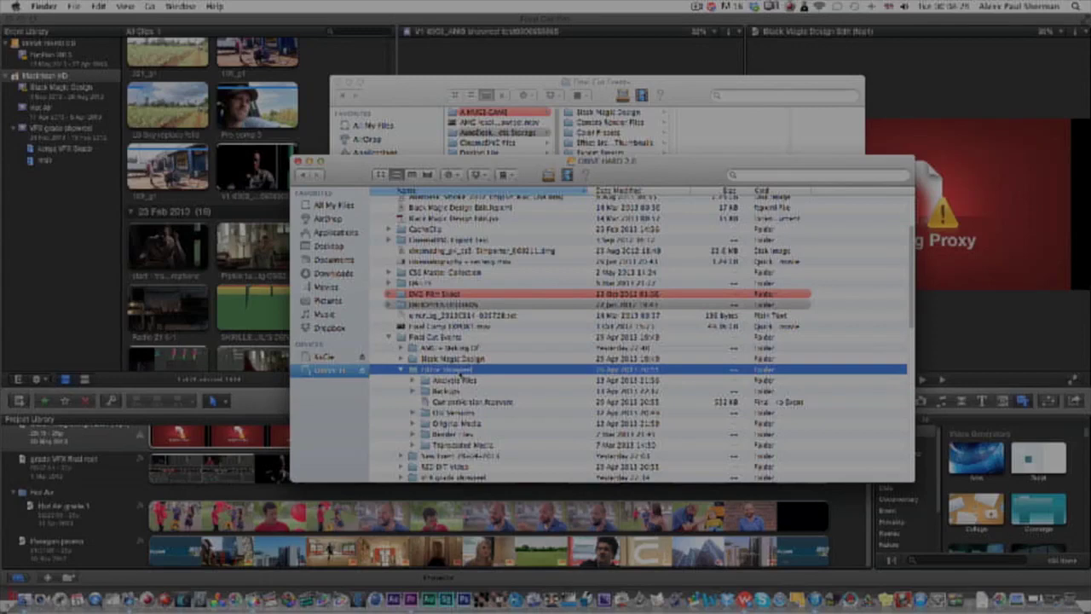
pyautogui.click(434, 340)
pyautogui.scroll(-5, 428, 398)
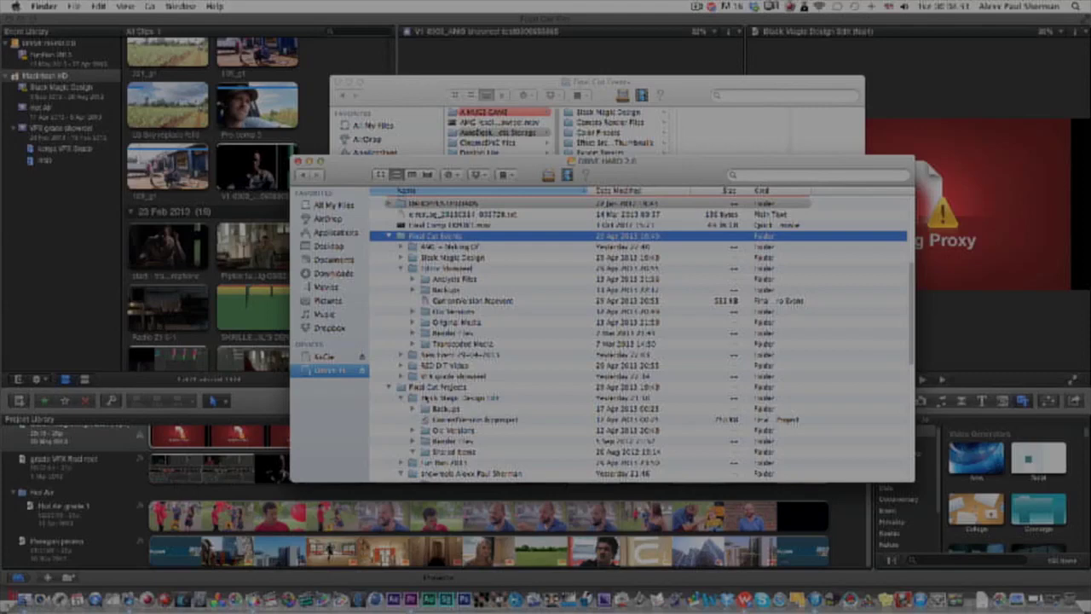
pyautogui.click(458, 388)
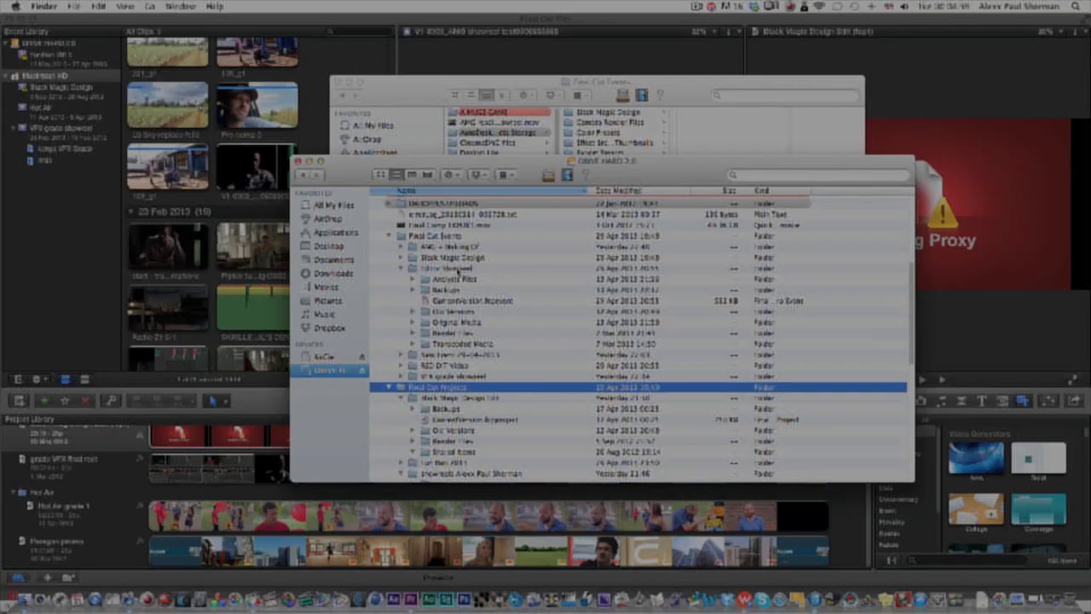
pyautogui.click(458, 271)
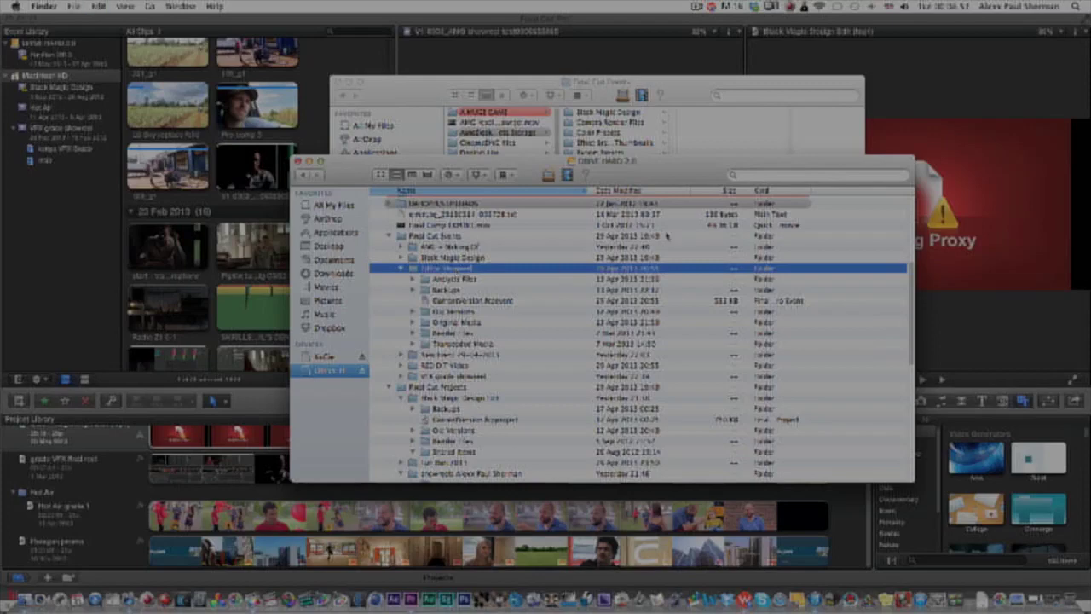
# Copy the drive's Editor Showreel event folder into Movies > Final Cut Events.
pyautogui.click(695, 102)
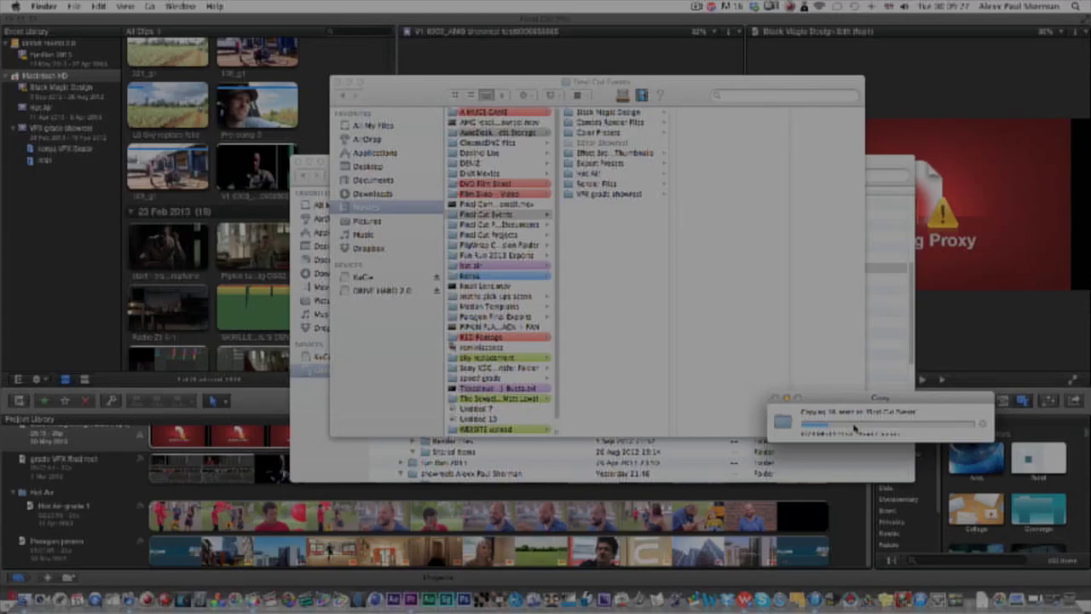
# Show the copied Editor Showreel event's contents in Movies > Final Cut Events.
pyautogui.click(697, 7)
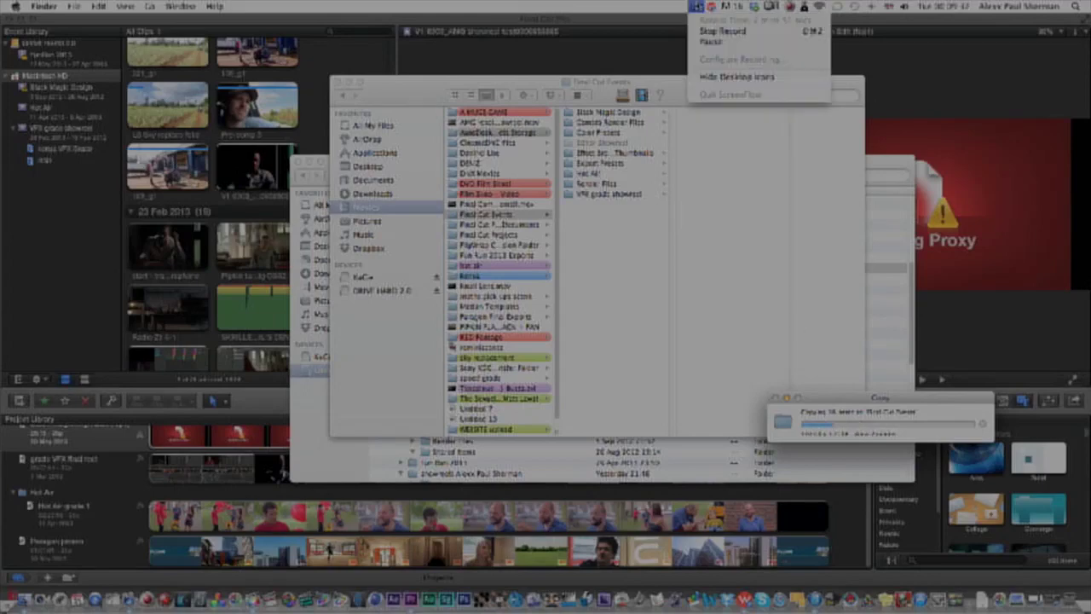
pyautogui.click(713, 41)
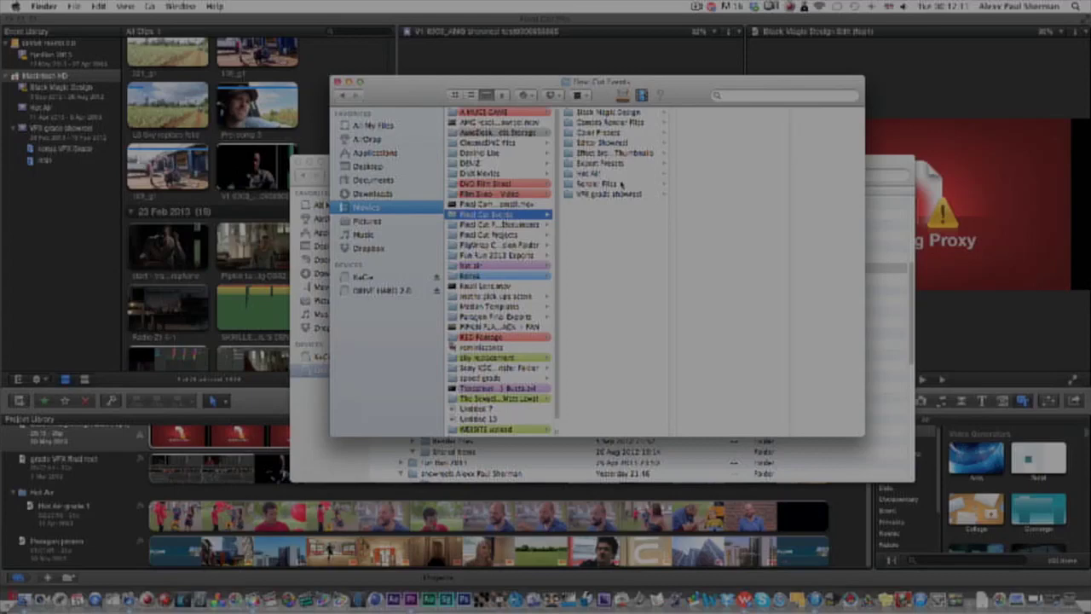
pyautogui.click(618, 144)
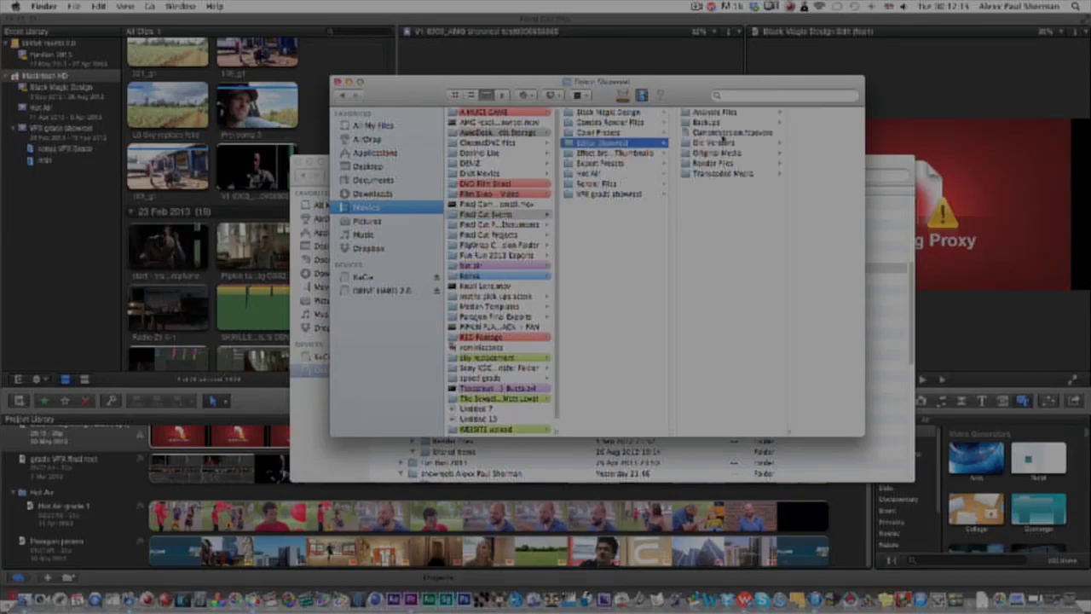
# On the drive, collapse the event folders and select the Editor Showreel project folder in Final Cut Projects.
pyautogui.click(315, 428)
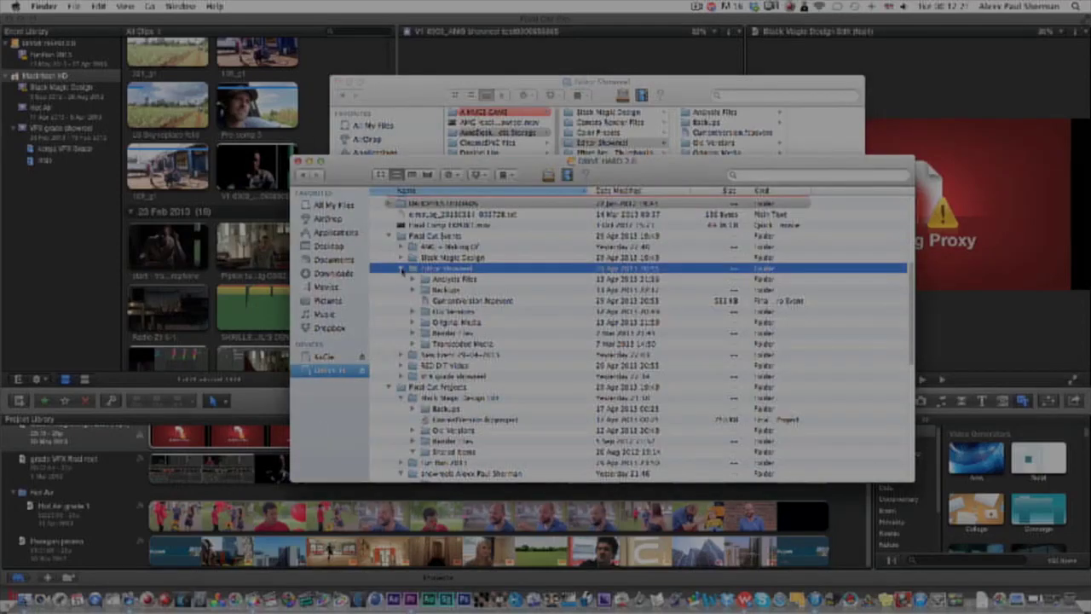
pyautogui.click(403, 270)
pyautogui.click(388, 312)
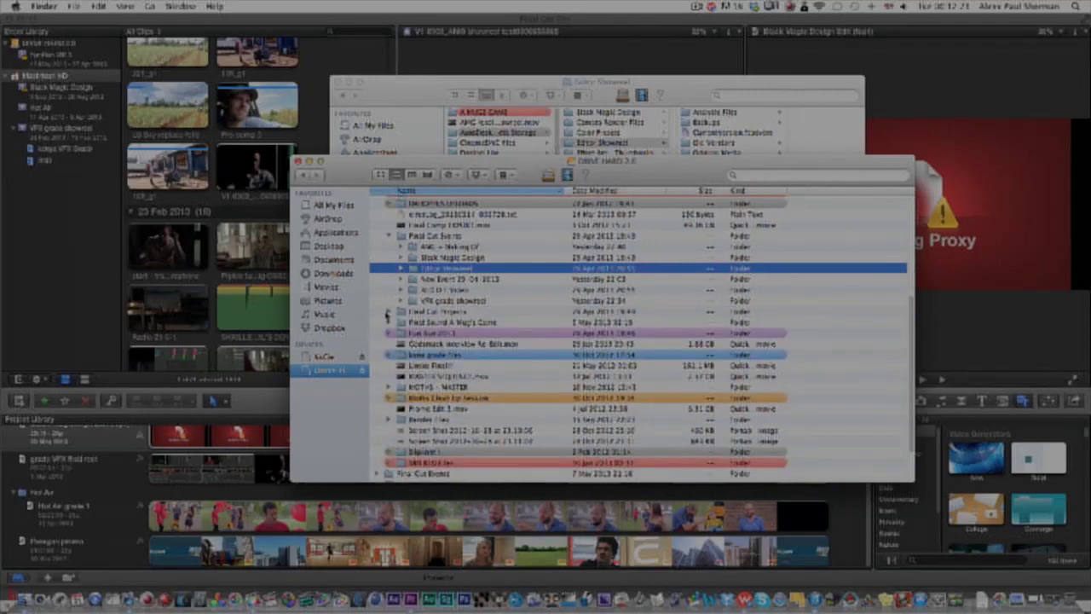
pyautogui.click(387, 314)
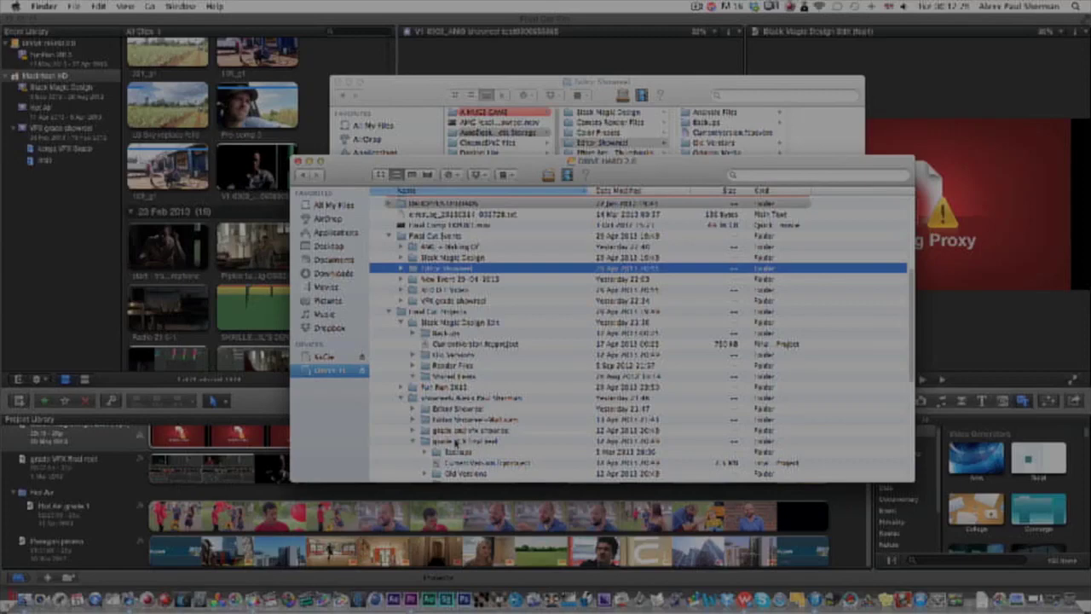
pyautogui.scroll(-1, 456, 443)
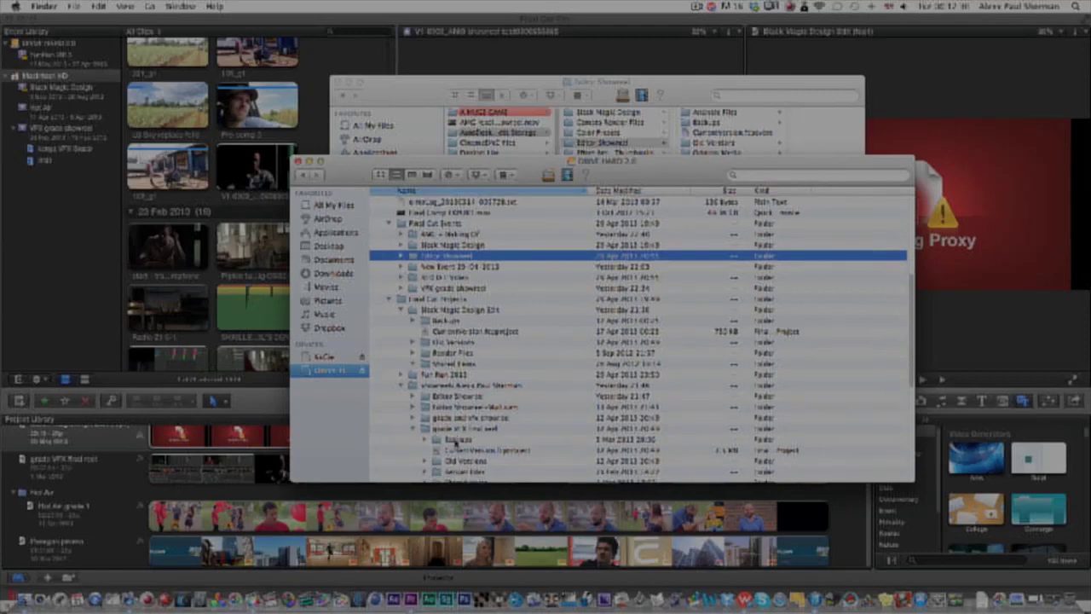
pyautogui.click(474, 398)
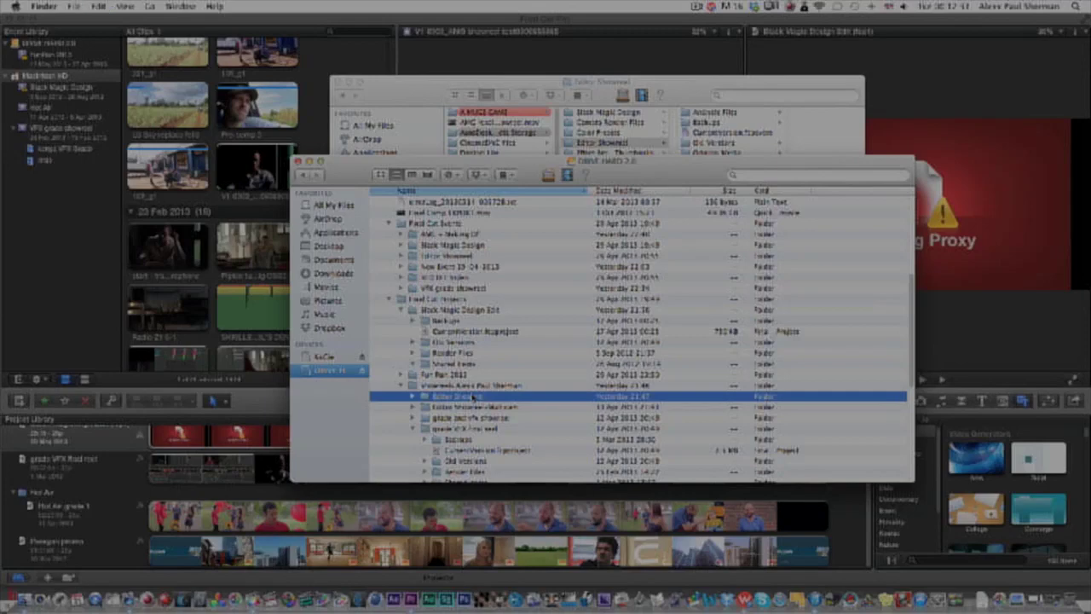
pyautogui.click(688, 101)
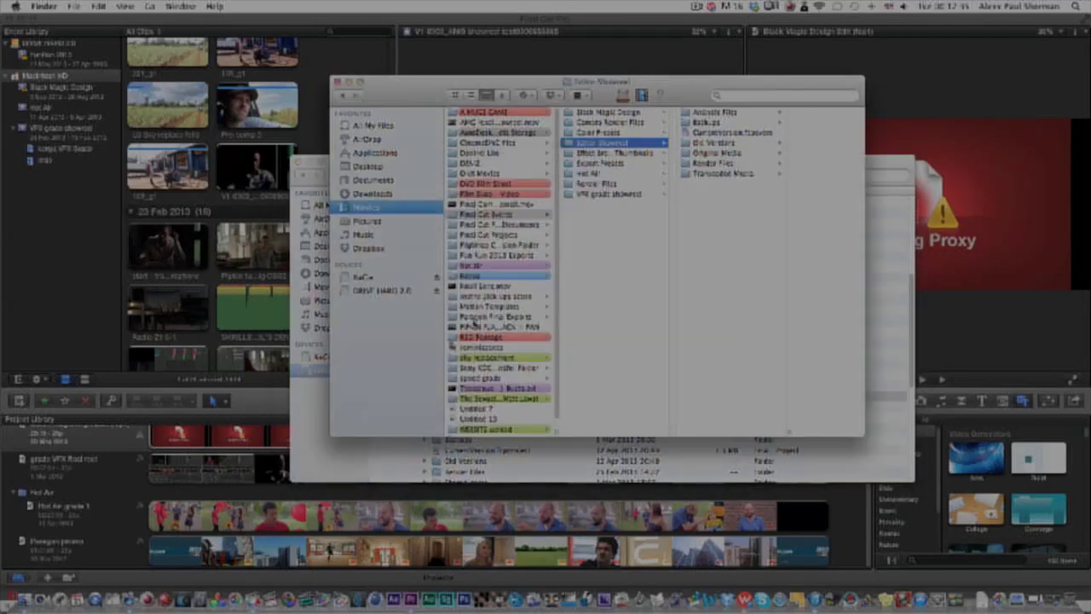
# Copy the Editor Showreel project folder into Movies > Final Cut Projects and open its .fcpproject file.
pyautogui.click(496, 235)
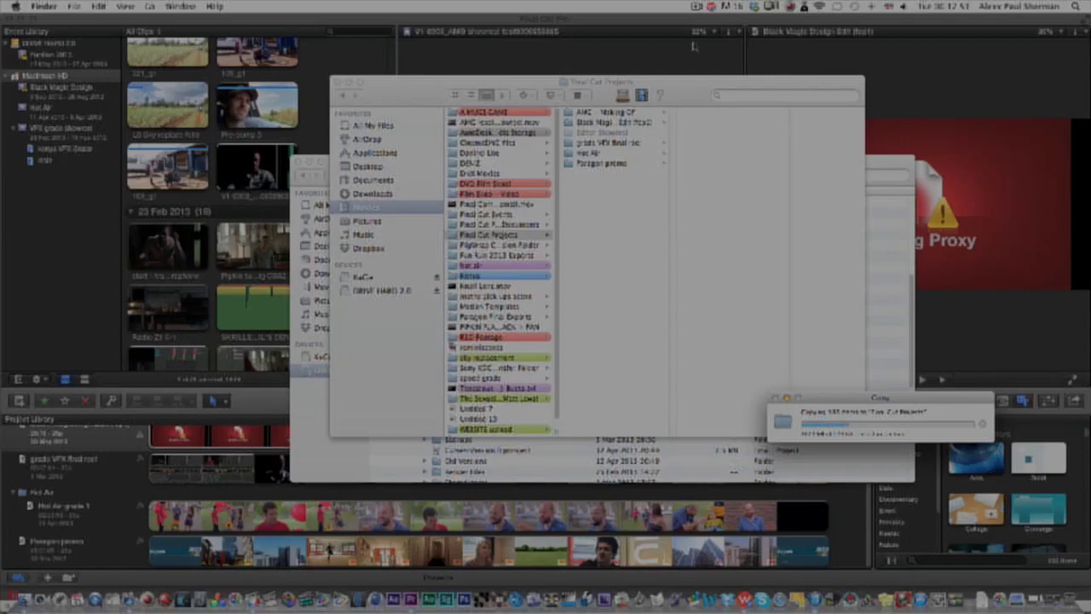
pyautogui.click(697, 8)
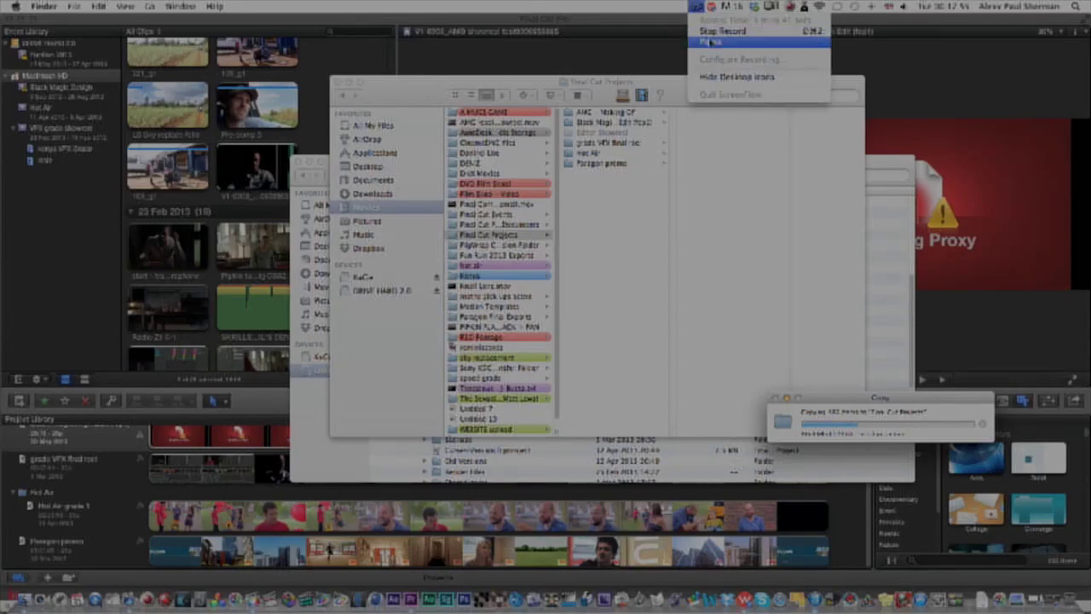
pyautogui.click(708, 32)
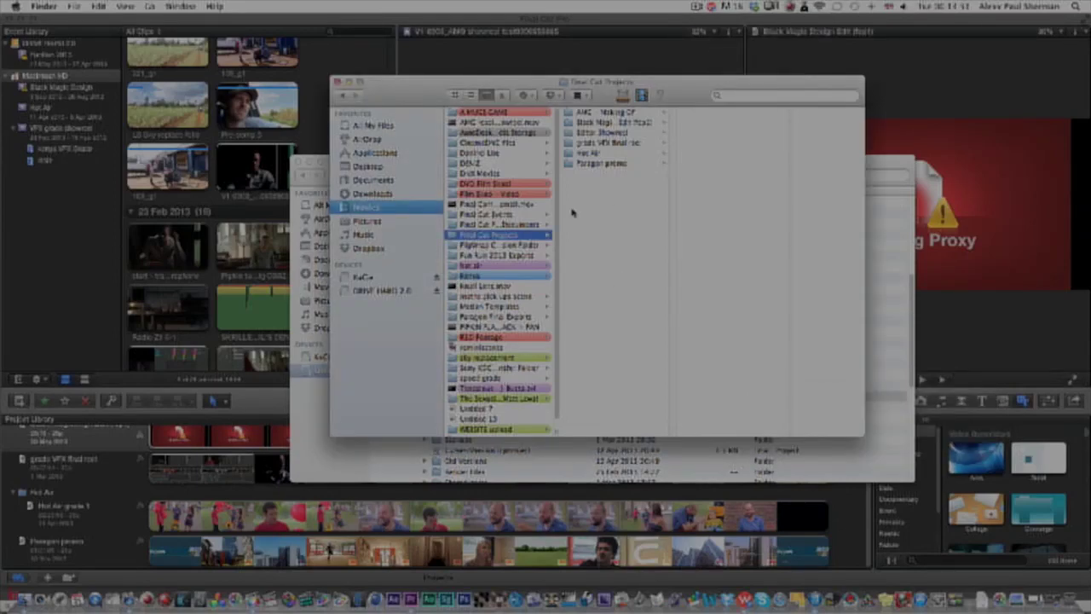
pyautogui.click(628, 133)
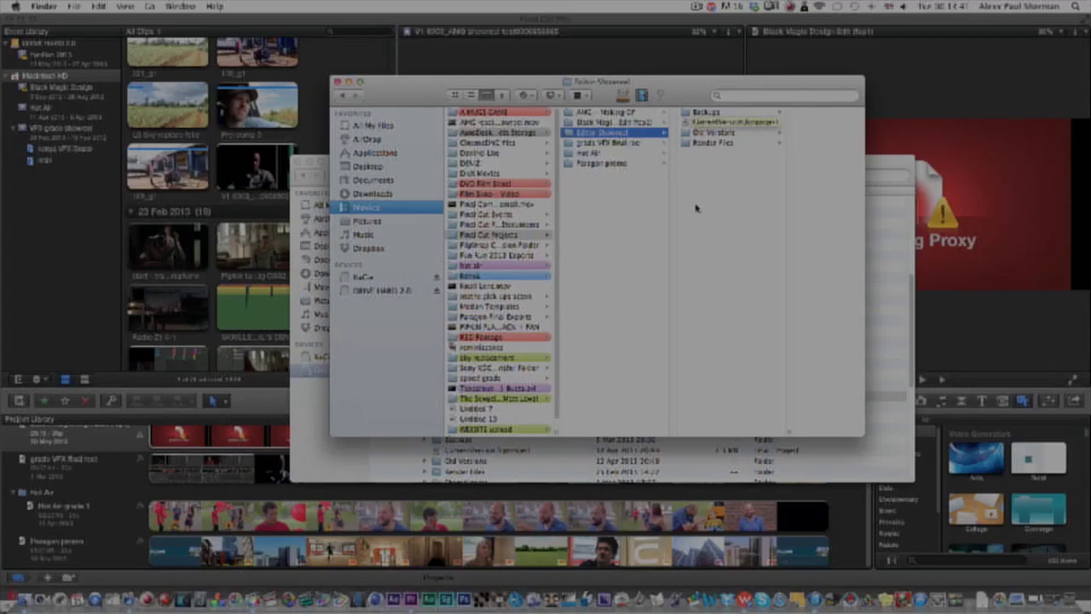
pyautogui.doubleClick(735, 122)
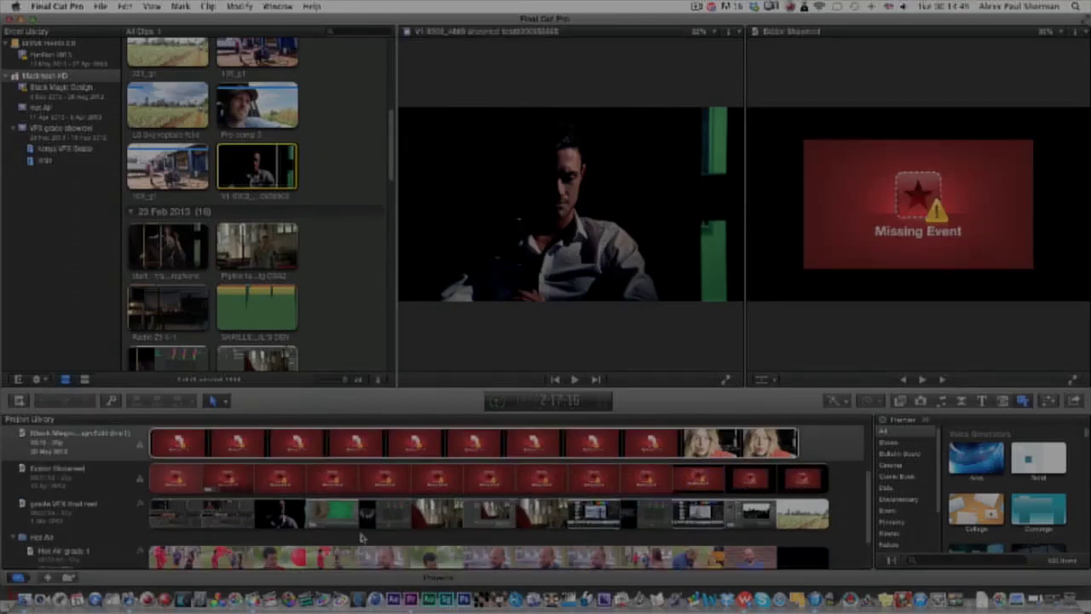
# Select the Editor Showreel project in the Project Library, note its Missing Event clips, and return to Finder.
pyautogui.scroll(3, 363, 537)
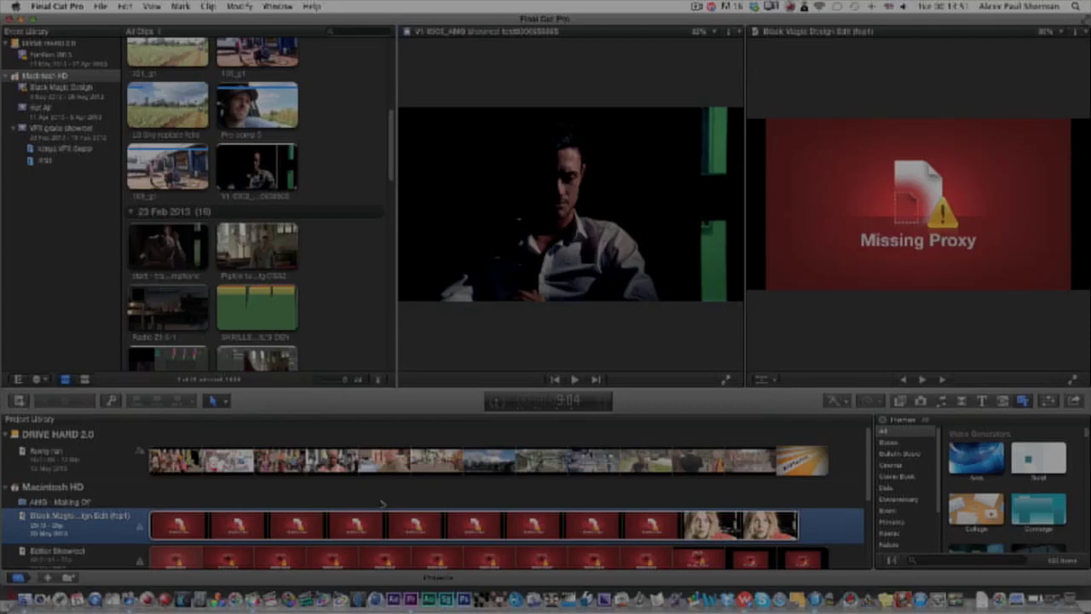
pyautogui.scroll(-3, 245, 498)
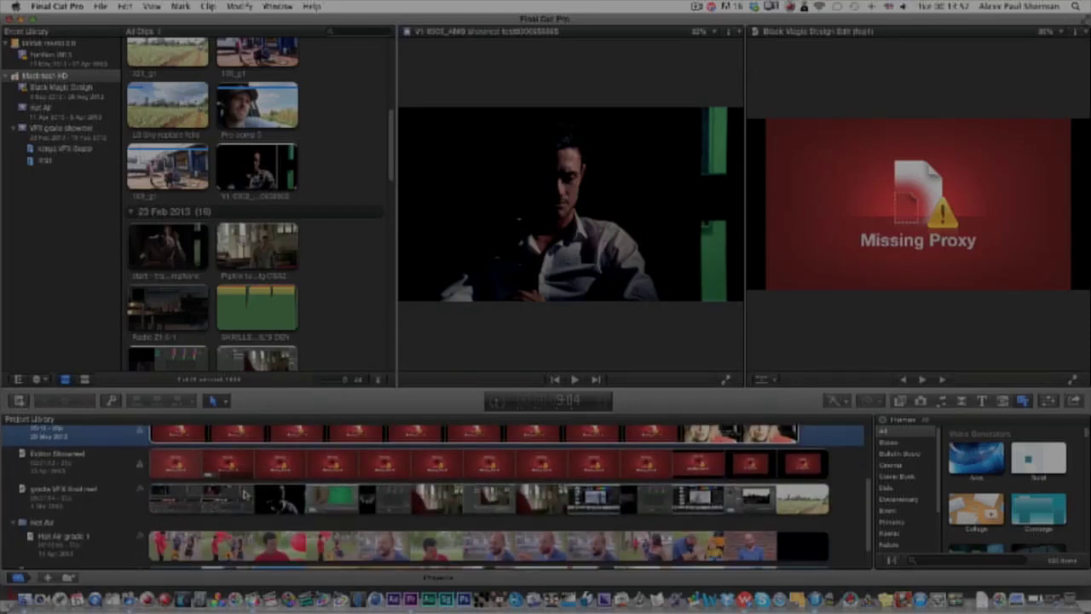
pyautogui.click(325, 469)
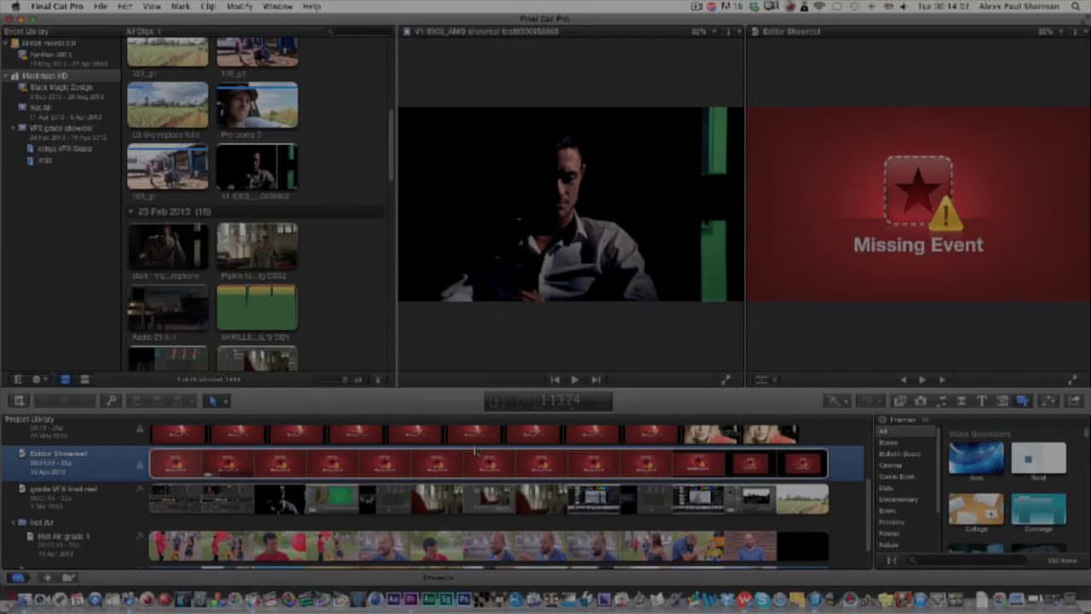
pyautogui.press('super+Tab')
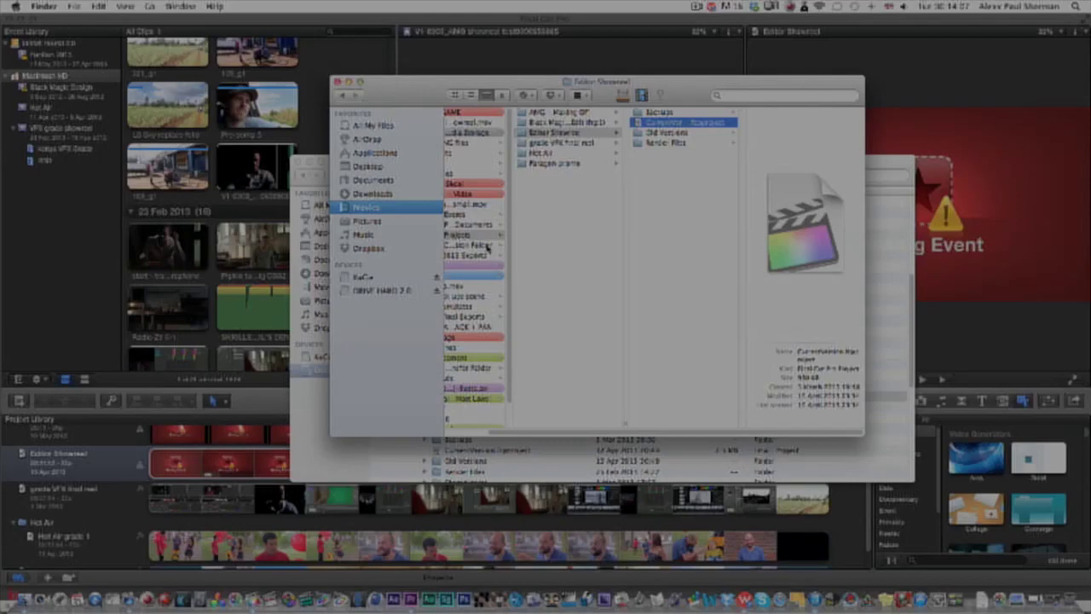
# Select the copied Editor Showreel event's CurrentVersion.fcpevent file in Movies, then return to Final Cut Pro.
pyautogui.hscroll(-1, 486, 247)
pyautogui.hscroll(-1, 485, 247)
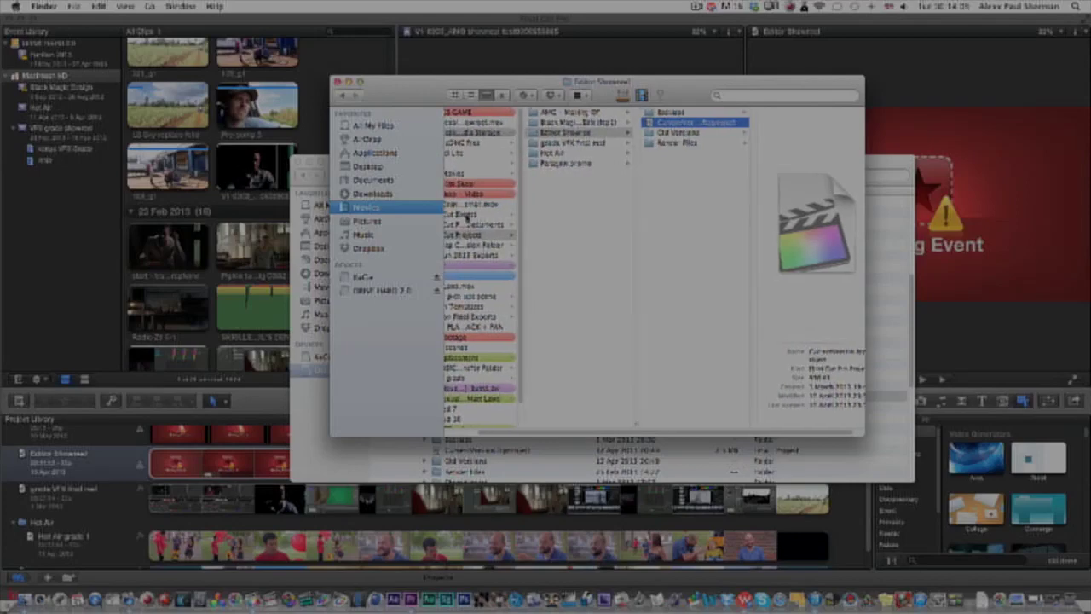
pyautogui.click(467, 216)
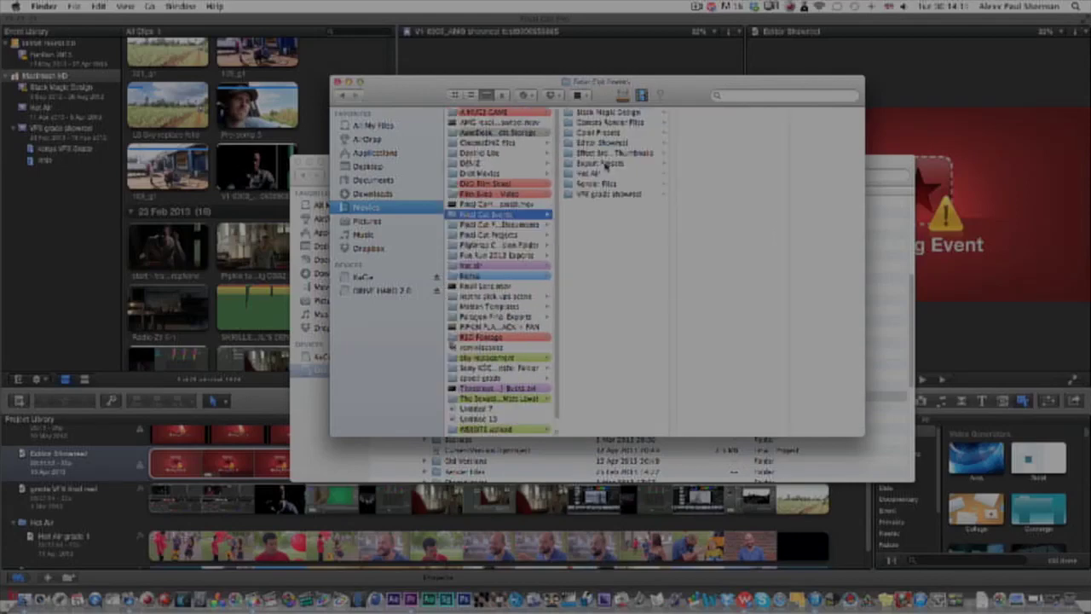
pyautogui.click(614, 145)
pyautogui.click(756, 137)
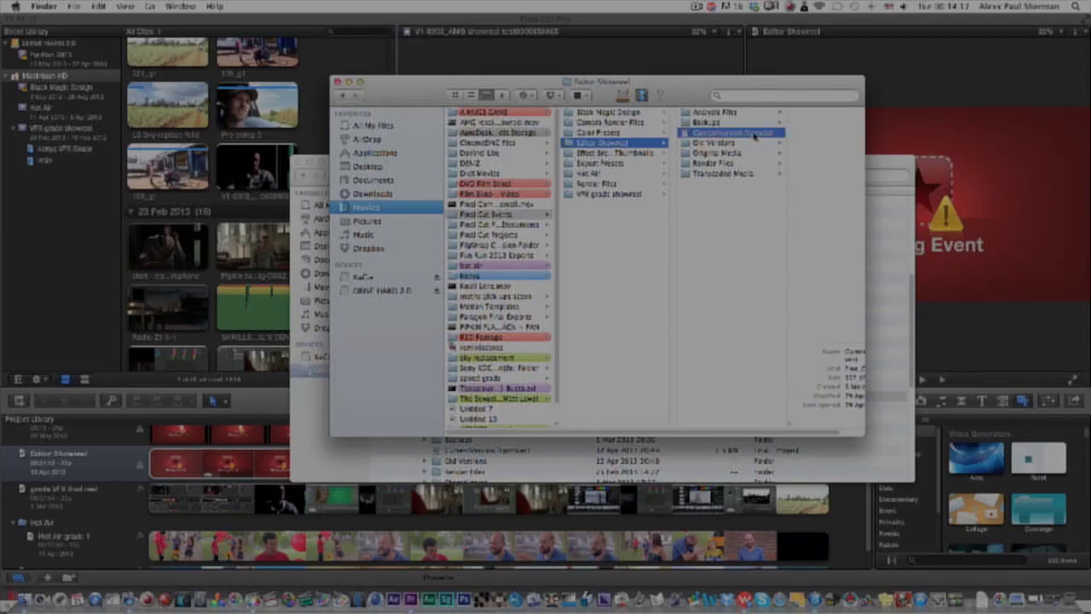
pyautogui.press('super+Tab')
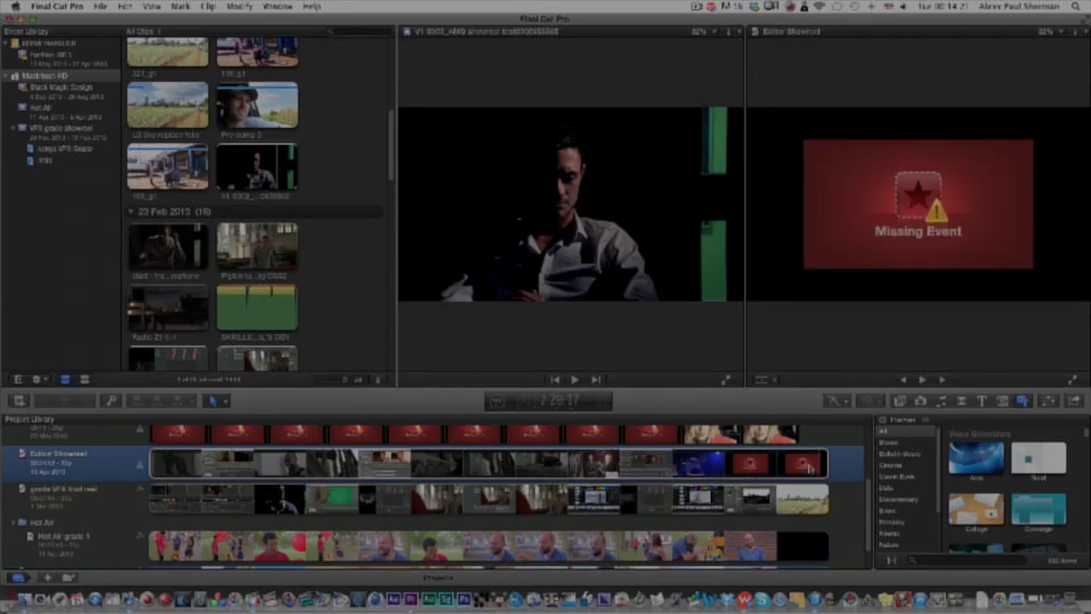
# Open the Editor Showreel project from the Project Library into the timeline.
pyautogui.doubleClick(621, 464)
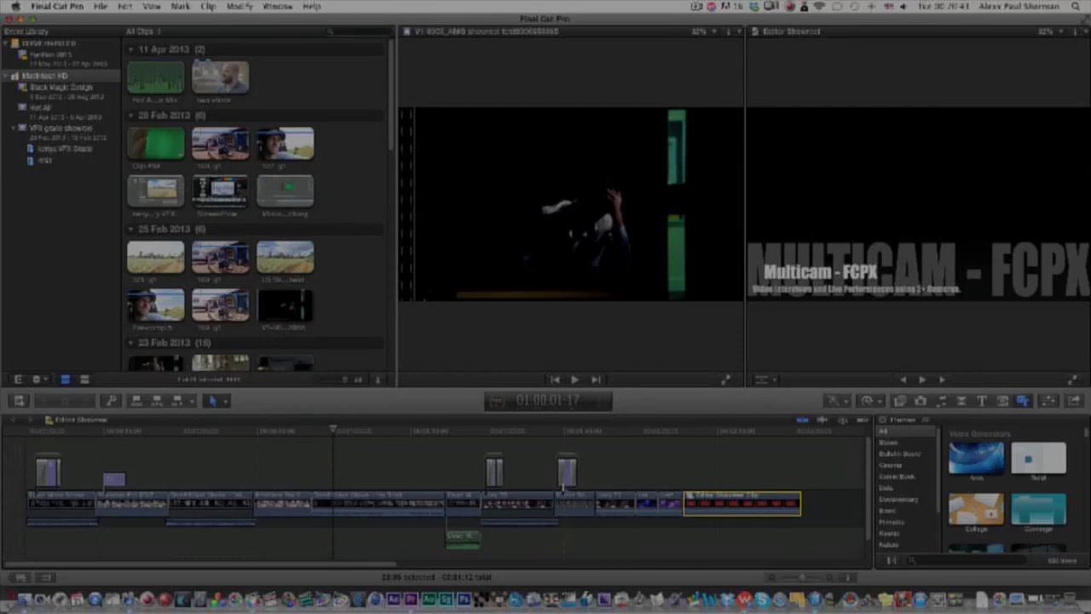